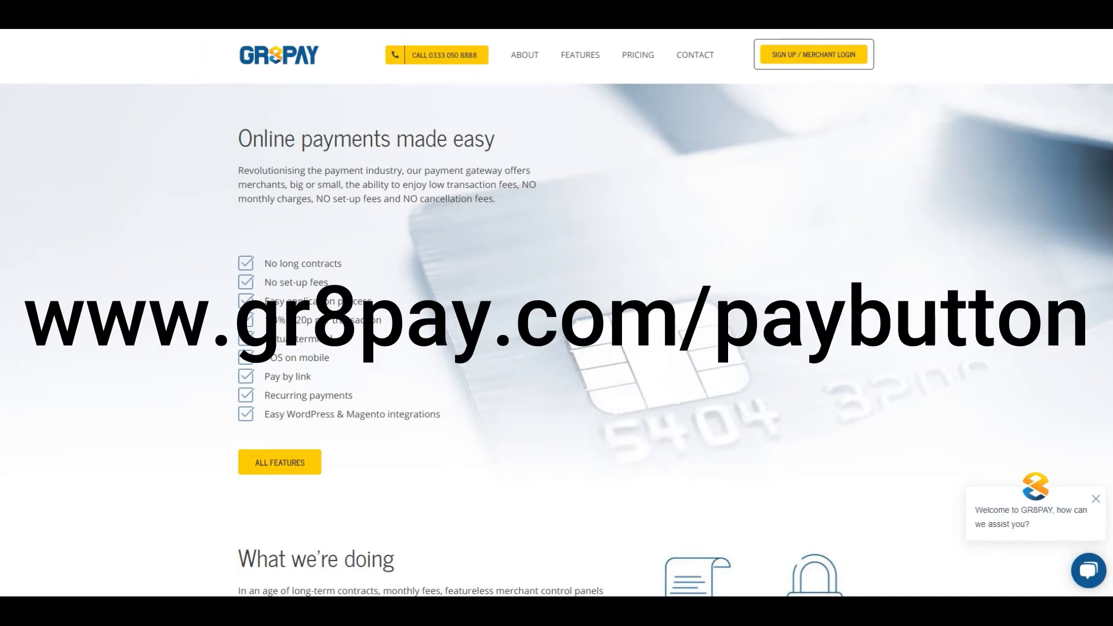
Open the payment button gallery at gr8pay.com/paybutton.
{"action": "type", "text": "/p"}
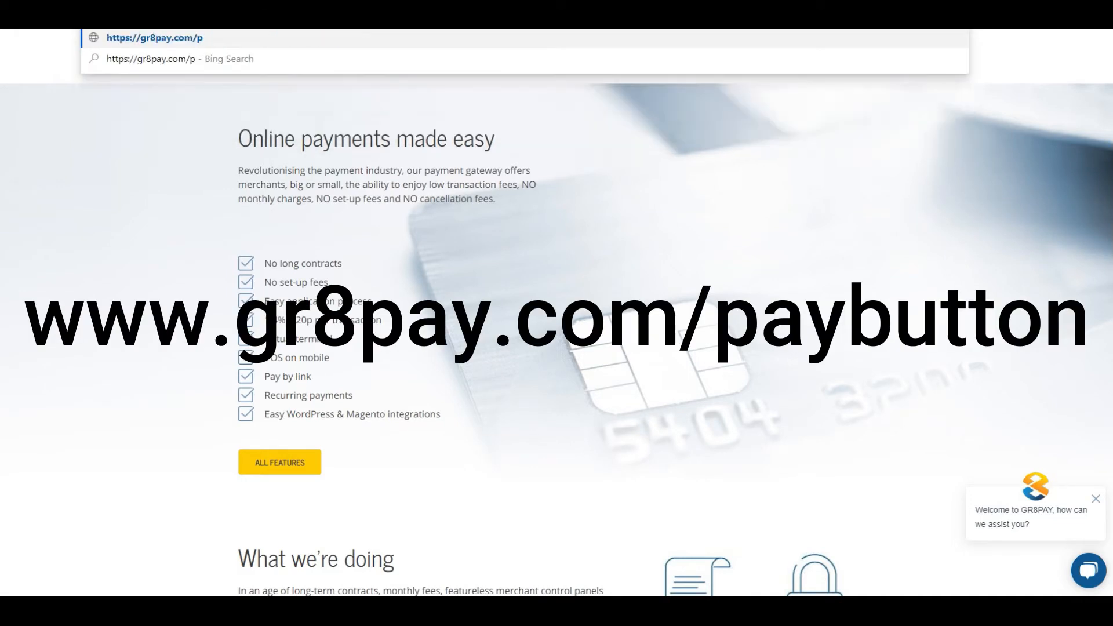
{"action": "type", "text": "aybutton"}
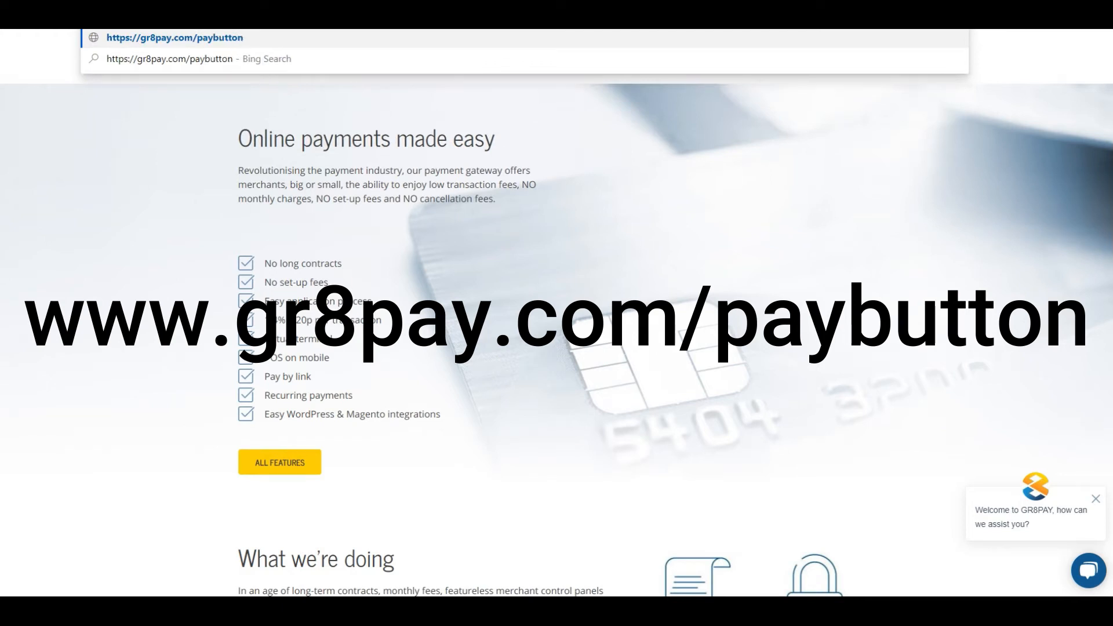
{"action": "key", "text": "Return"}
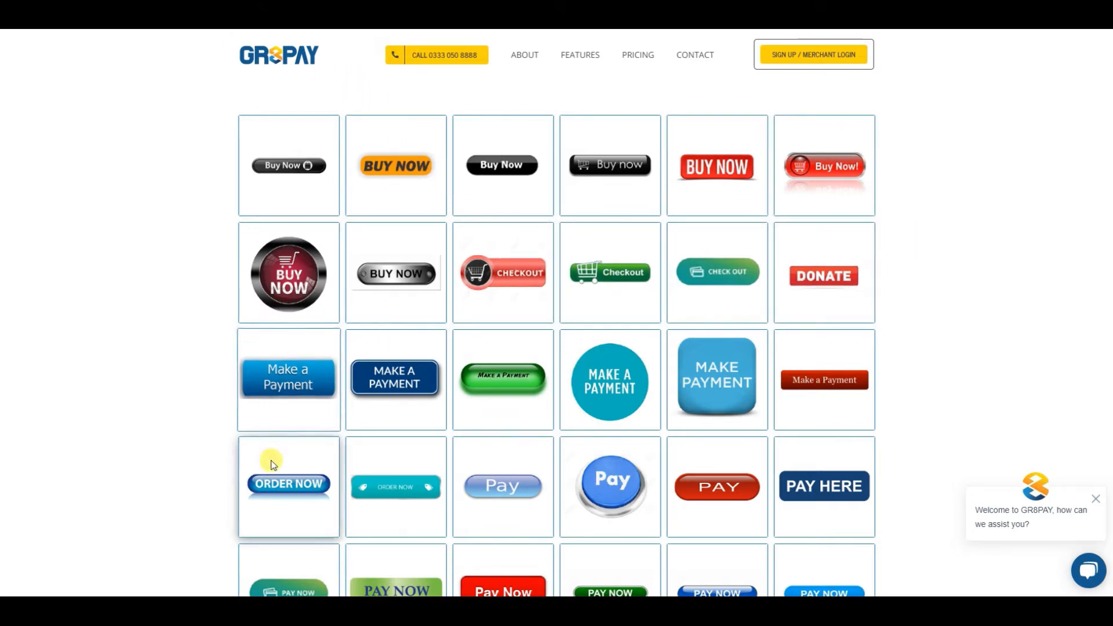
Browse the button gallery and copy the image of the dark blue rectangular "Make a Payment" button.
{"action": "scroll", "coordinate": [713, 328], "scroll_direction": "down", "scroll_amount": 5}
{"action": "scroll", "coordinate": [712, 307], "scroll_direction": "up", "scroll_amount": 5}
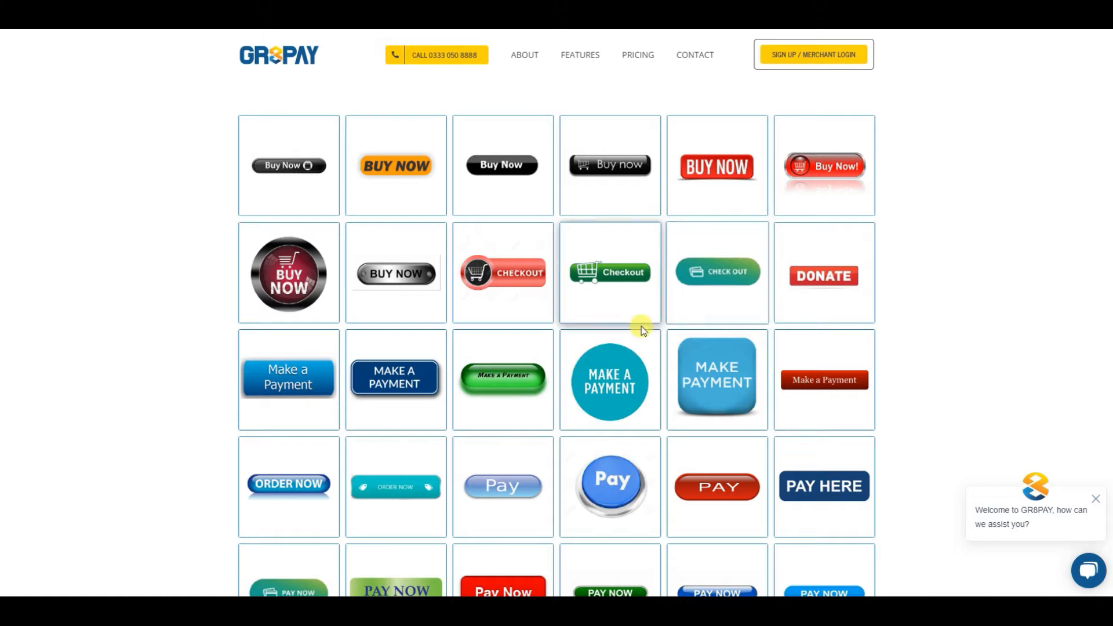
{"action": "right_click", "coordinate": [400, 364]}
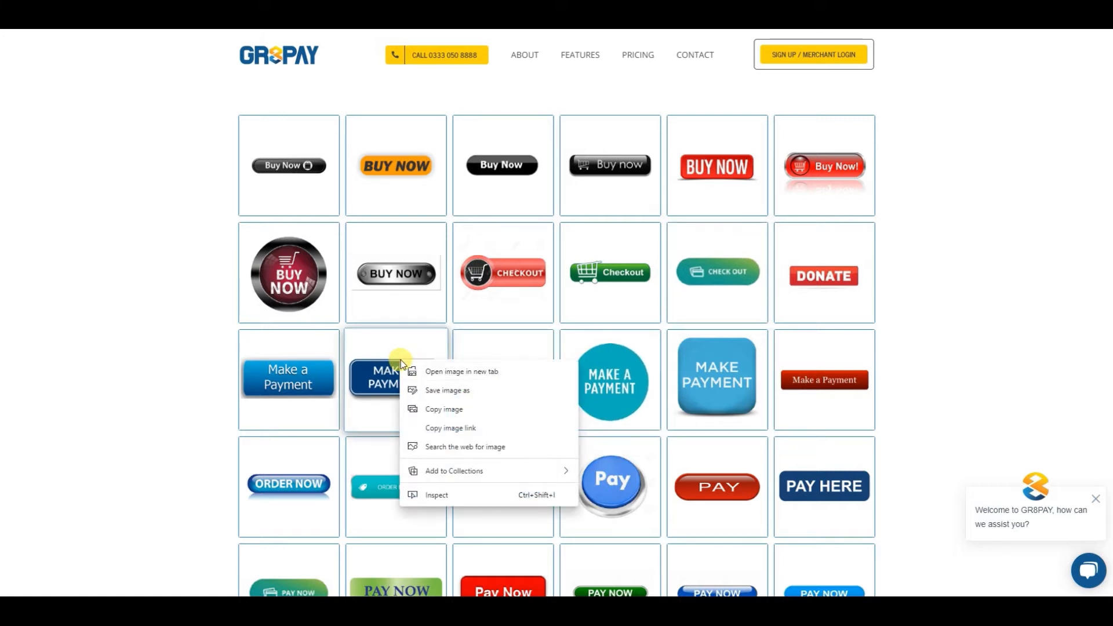
{"action": "left_click", "coordinate": [439, 411]}
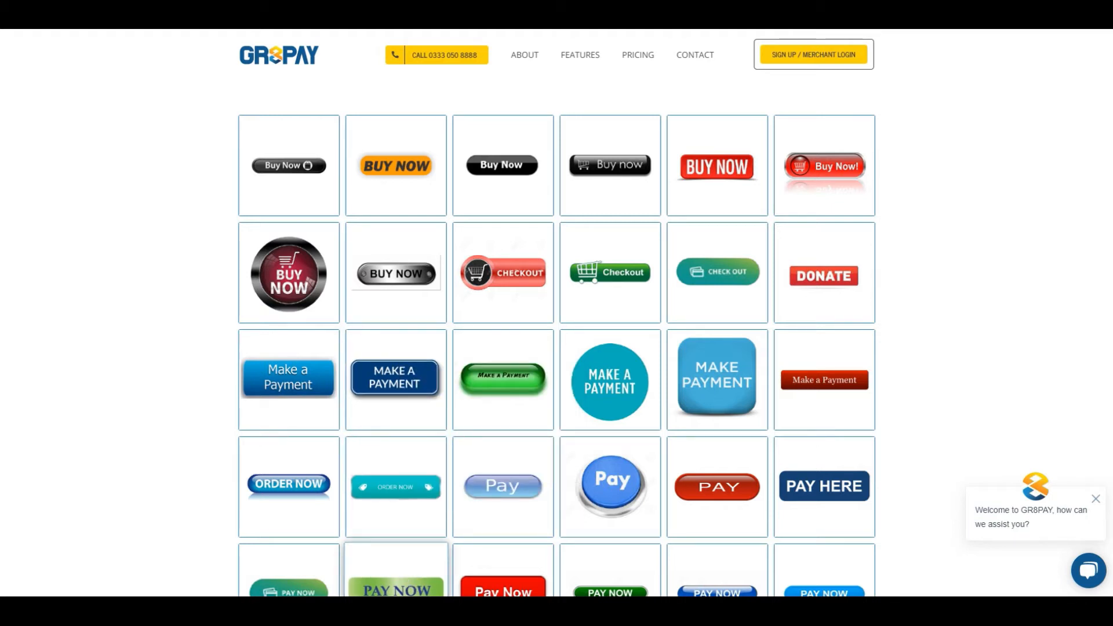
Switch to the invoice email in Outlook and paste the copied button image below the invoice total.
{"action": "mouse_move", "coordinate": [529, 608]}
{"action": "left_click", "coordinate": [559, 578]}
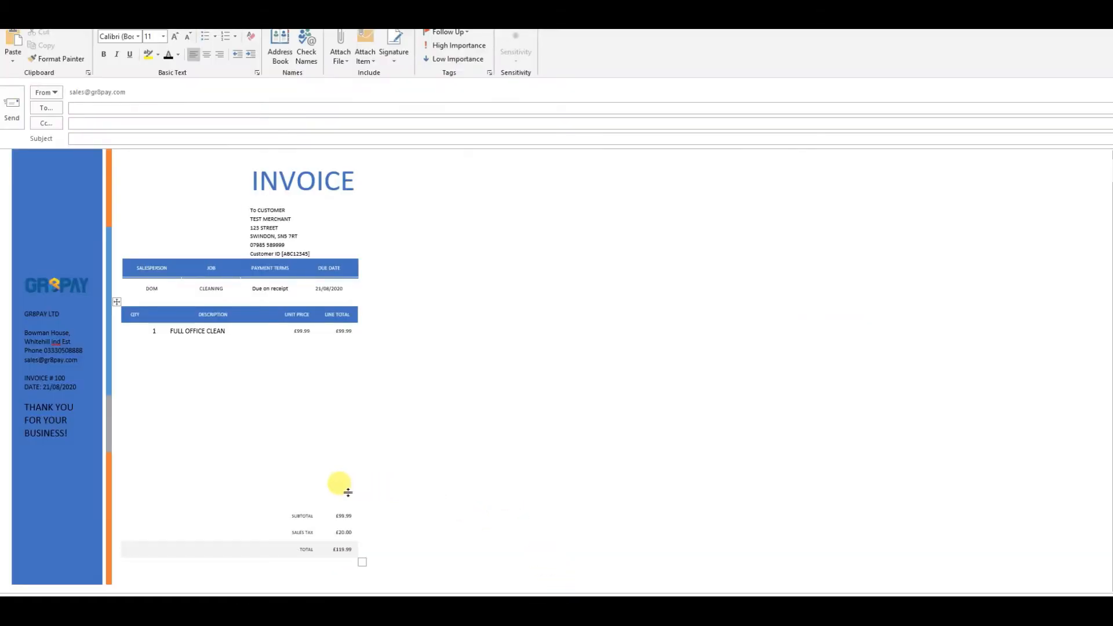
{"action": "left_click", "coordinate": [226, 579]}
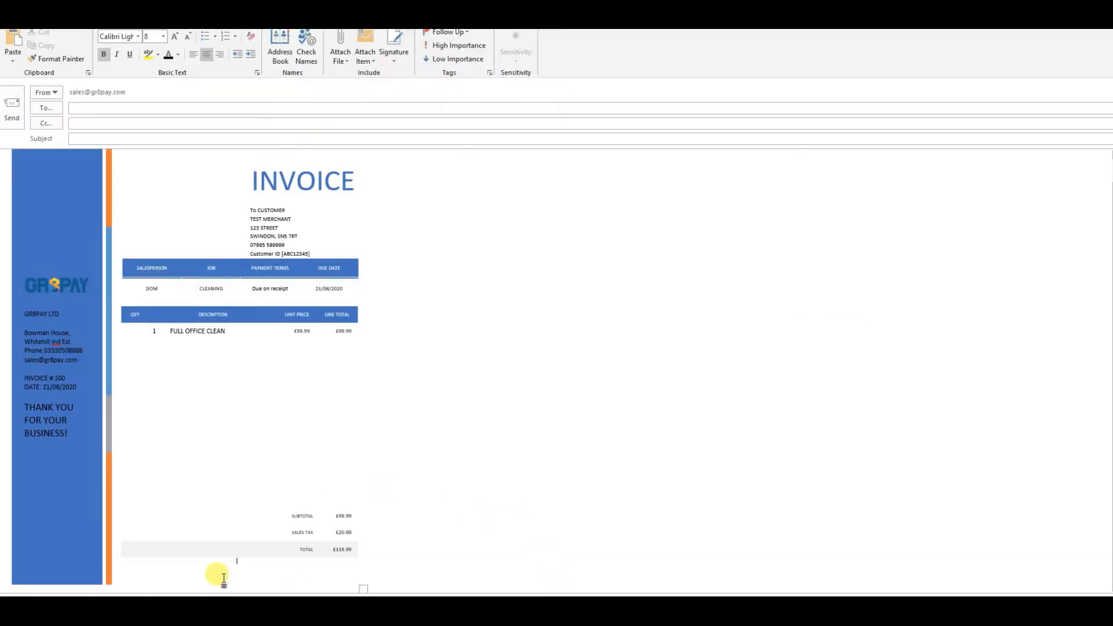
{"action": "key", "text": "ctrl+v"}
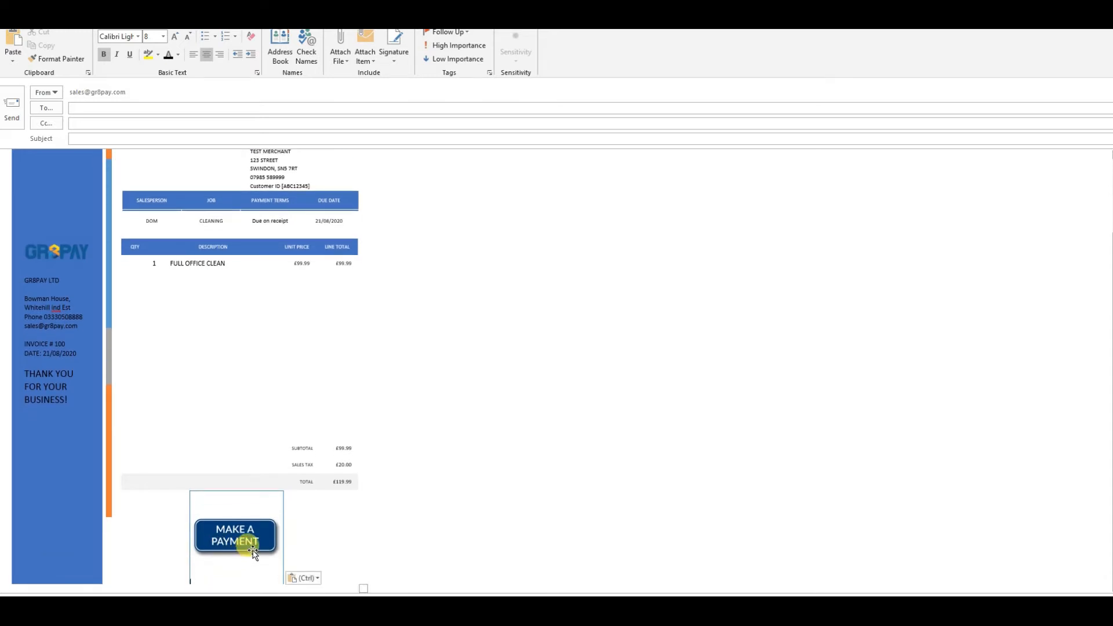
Shrink the pasted "Make a Payment" image proportionally to about two thirds of its size.
{"action": "left_click", "coordinate": [257, 548]}
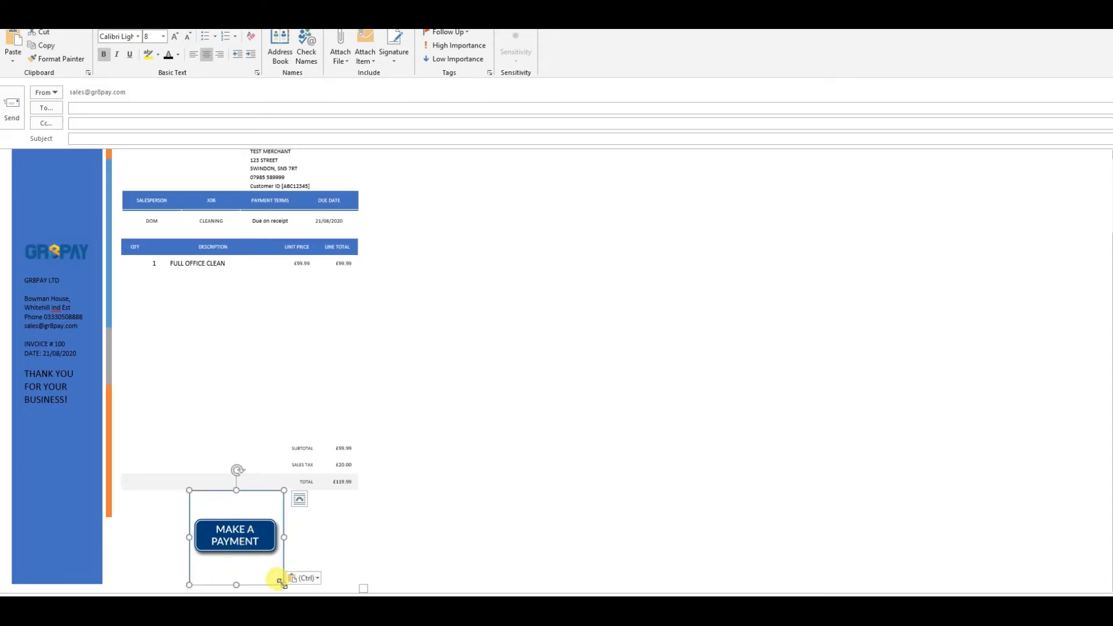
{"action": "left_click_drag", "start_coordinate": [282, 583], "coordinate": [267, 567]}
{"action": "scroll", "coordinate": [260, 528], "scroll_direction": "up", "scroll_amount": 3}
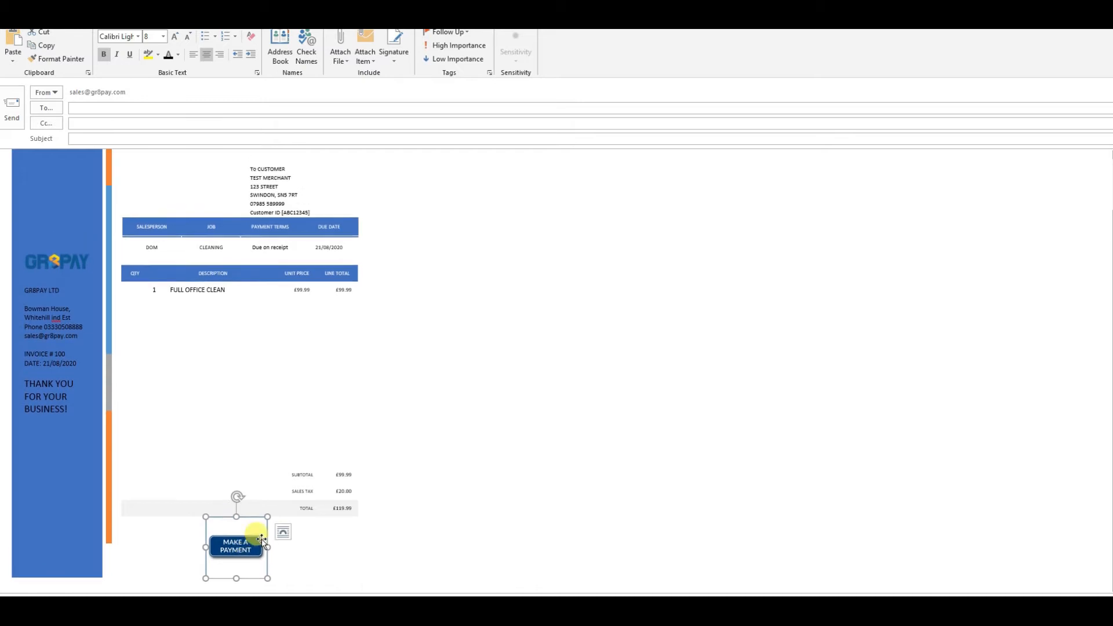
{"action": "left_click", "coordinate": [427, 531]}
{"action": "scroll", "coordinate": [427, 529], "scroll_direction": "down", "scroll_amount": 1}
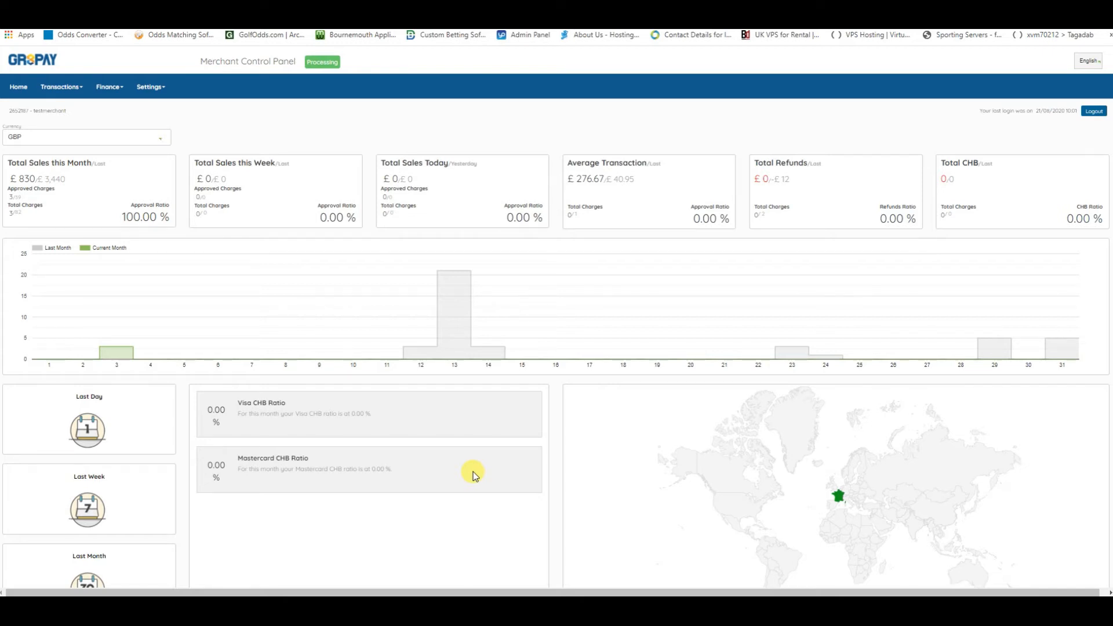
In the GR8PAY Merchant Control Panel, open the hosted payment page wizard and set the transaction amount to 119.99.
{"action": "left_click", "coordinate": [153, 90]}
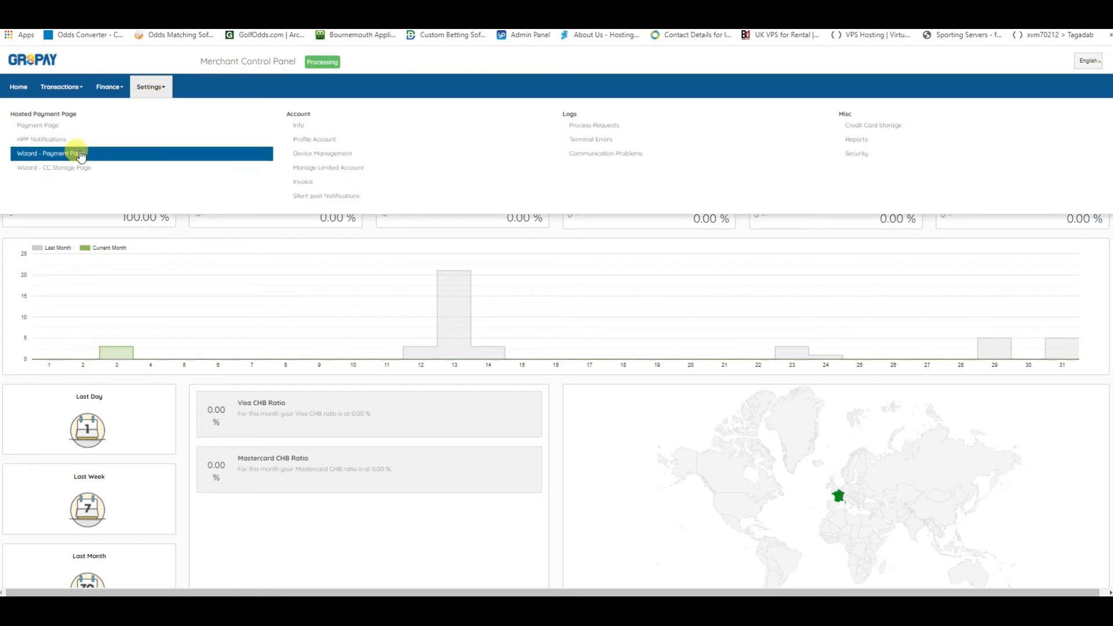
{"action": "left_click", "coordinate": [132, 154]}
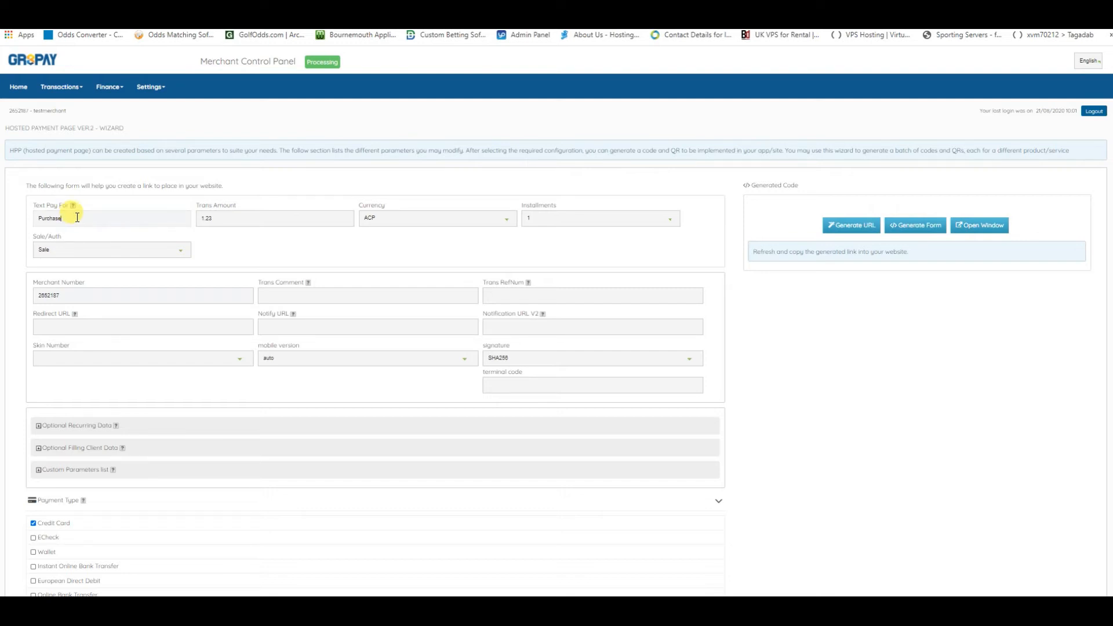
{"action": "left_click", "coordinate": [223, 219]}
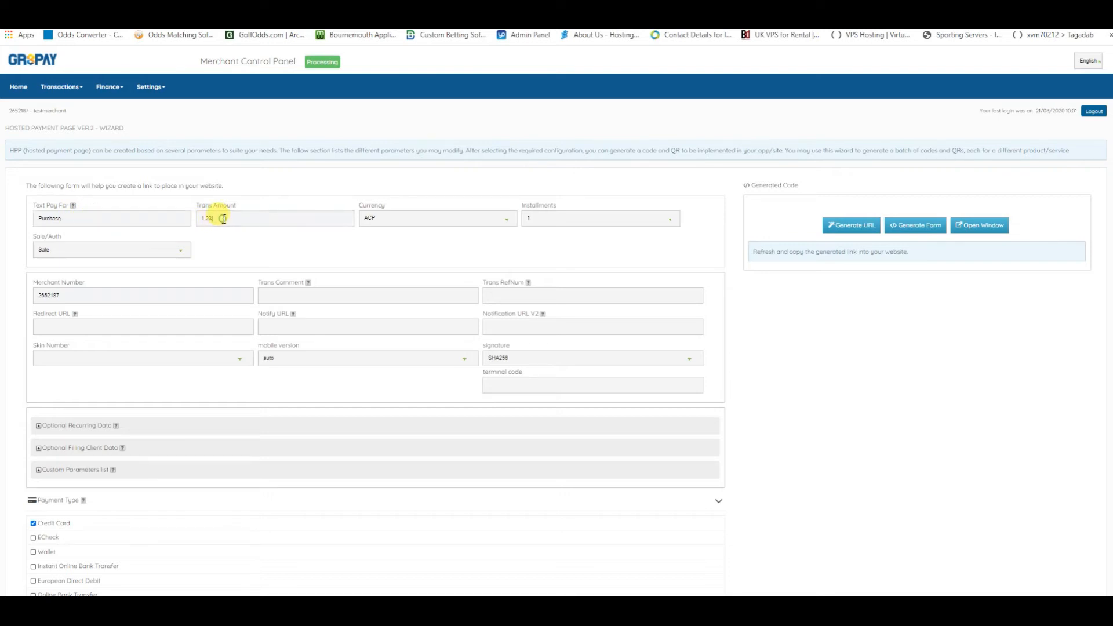
{"action": "key", "text": "BackSpace"}
{"action": "key", "text": "BackSpace"}
{"action": "key", "text": "BackSpace"}
{"action": "key", "text": "BackSpace"}
Set the payment currency to GBP.
{"action": "left_click", "coordinate": [485, 220]}
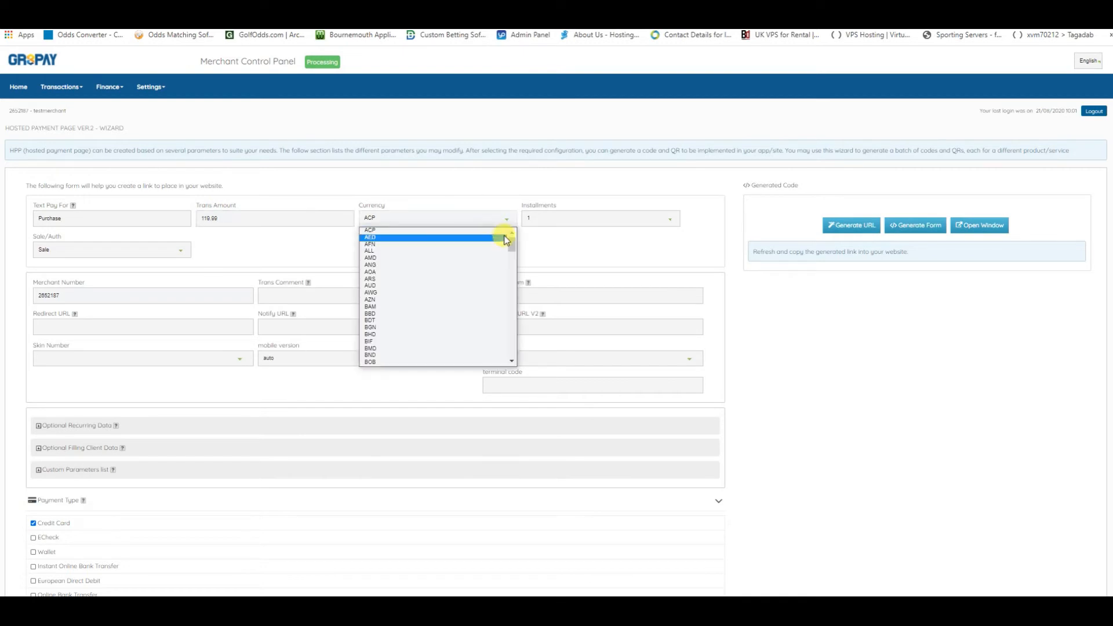
{"action": "left_click_drag", "start_coordinate": [510, 242], "coordinate": [509, 269]}
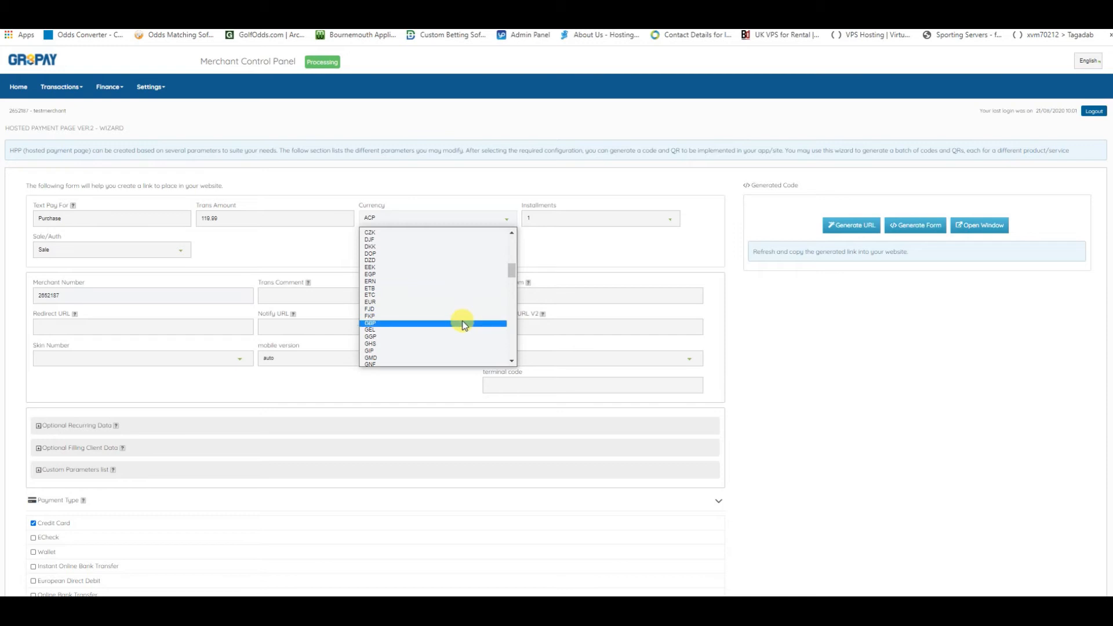
{"action": "left_click", "coordinate": [464, 321]}
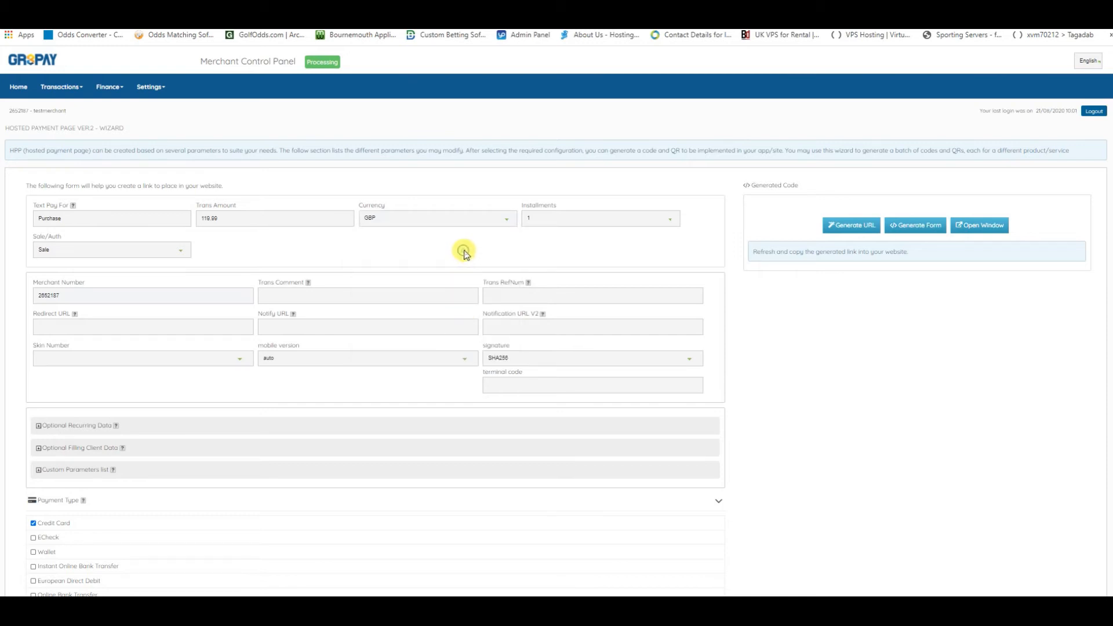
Choose 1 installment and the Sale transaction type for the payment page.
{"action": "left_click", "coordinate": [672, 224]}
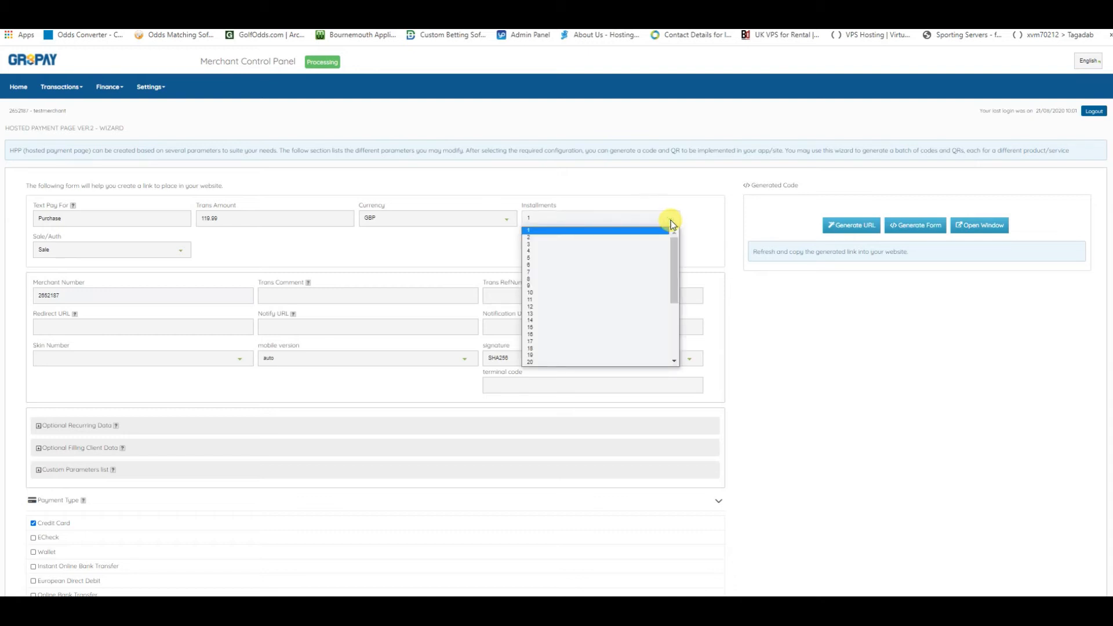
{"action": "mouse_move", "coordinate": [671, 233]}
{"action": "left_mouse_down"}
{"action": "mouse_move", "coordinate": [672, 310]}
{"action": "mouse_move", "coordinate": [673, 229]}
{"action": "left_mouse_up"}
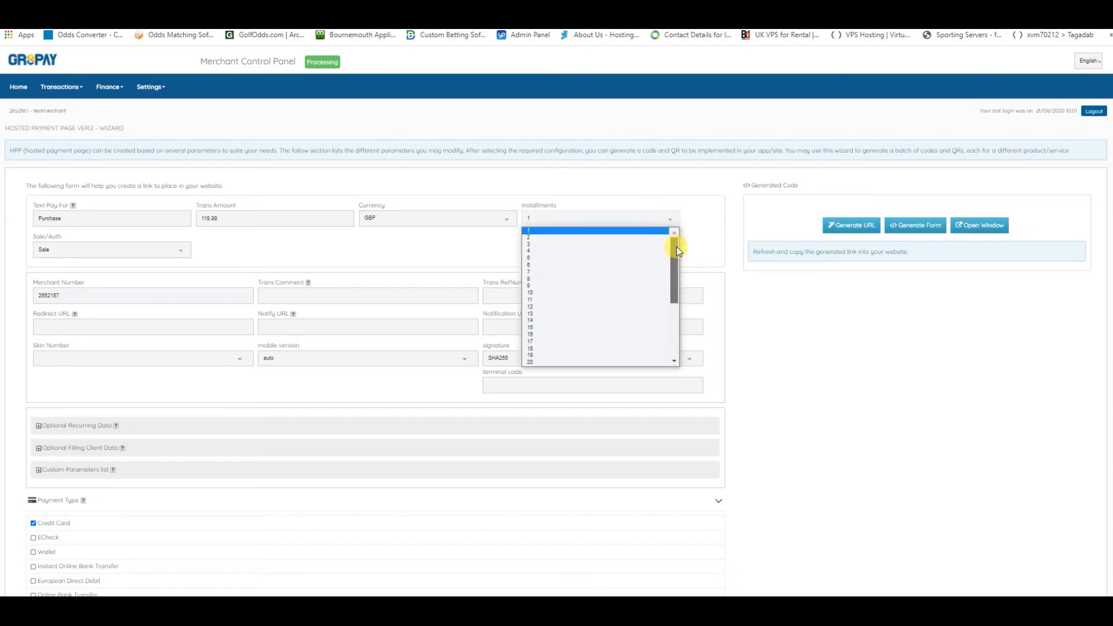
{"action": "left_click", "coordinate": [639, 231]}
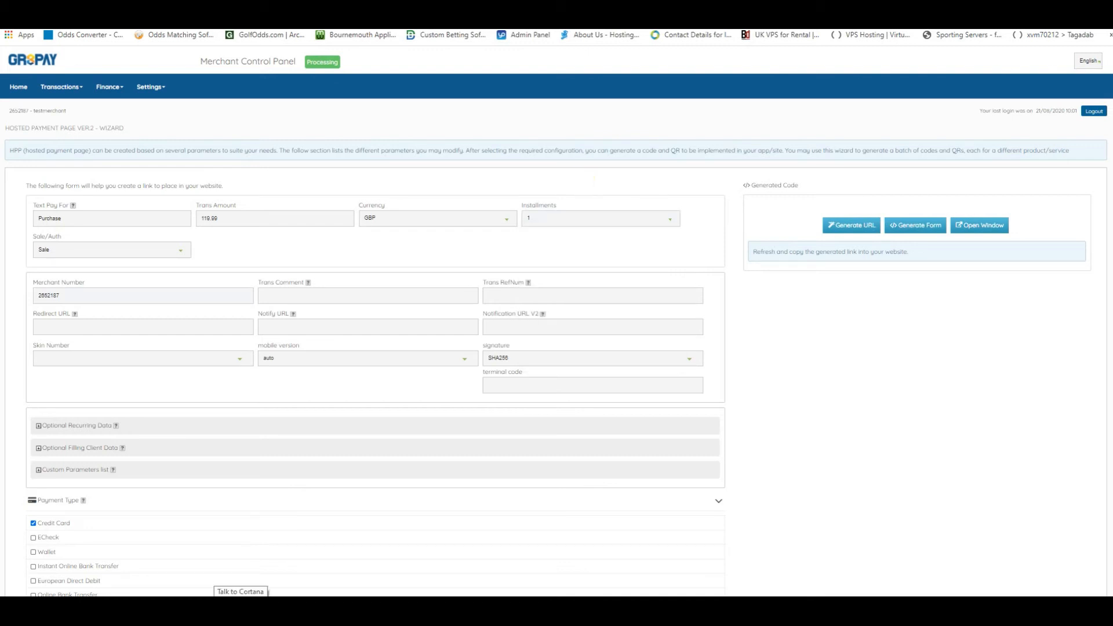
{"action": "left_click", "coordinate": [182, 253]}
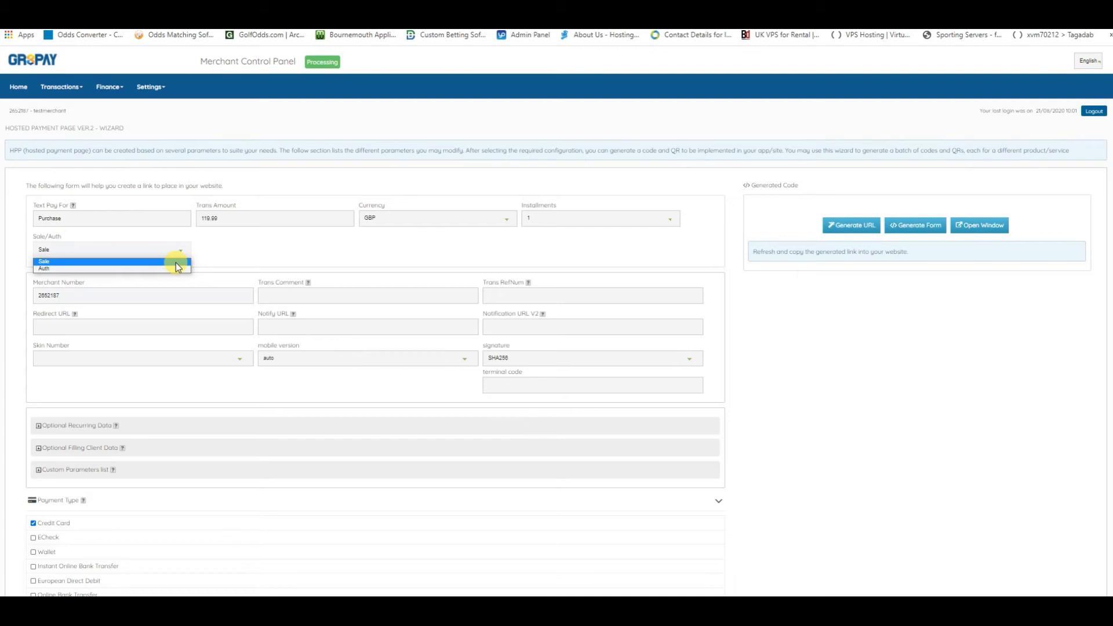
{"action": "left_click", "coordinate": [176, 262]}
Enter "invoice number" as the transaction comment and 1234 as the transaction reference number.
{"action": "left_click_drag", "start_coordinate": [85, 283], "coordinate": [32, 283]}
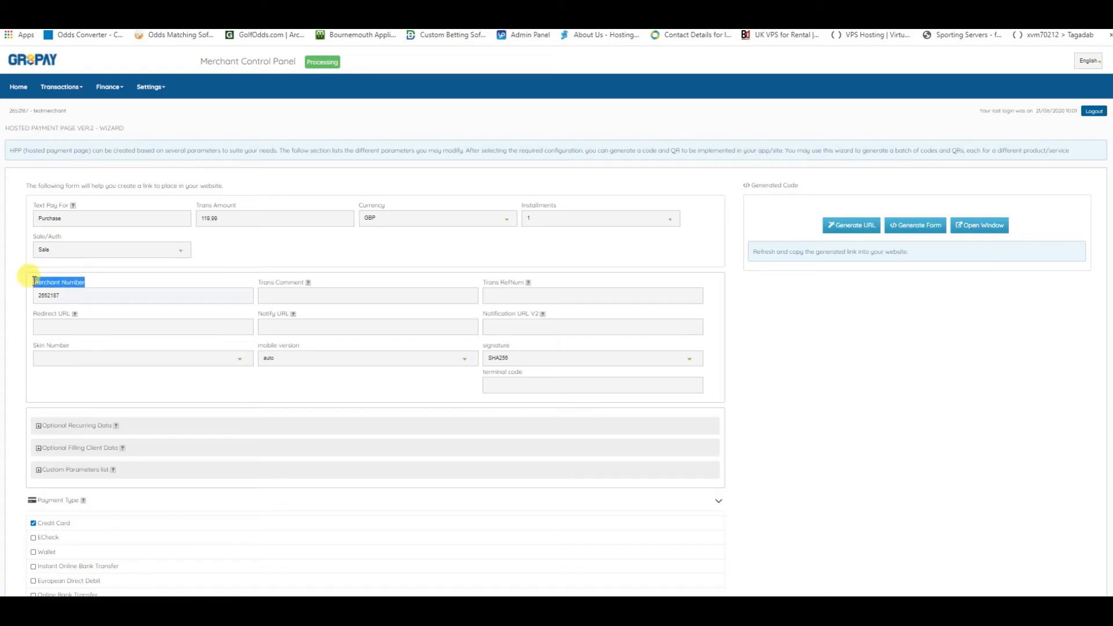
{"action": "left_click", "coordinate": [98, 296]}
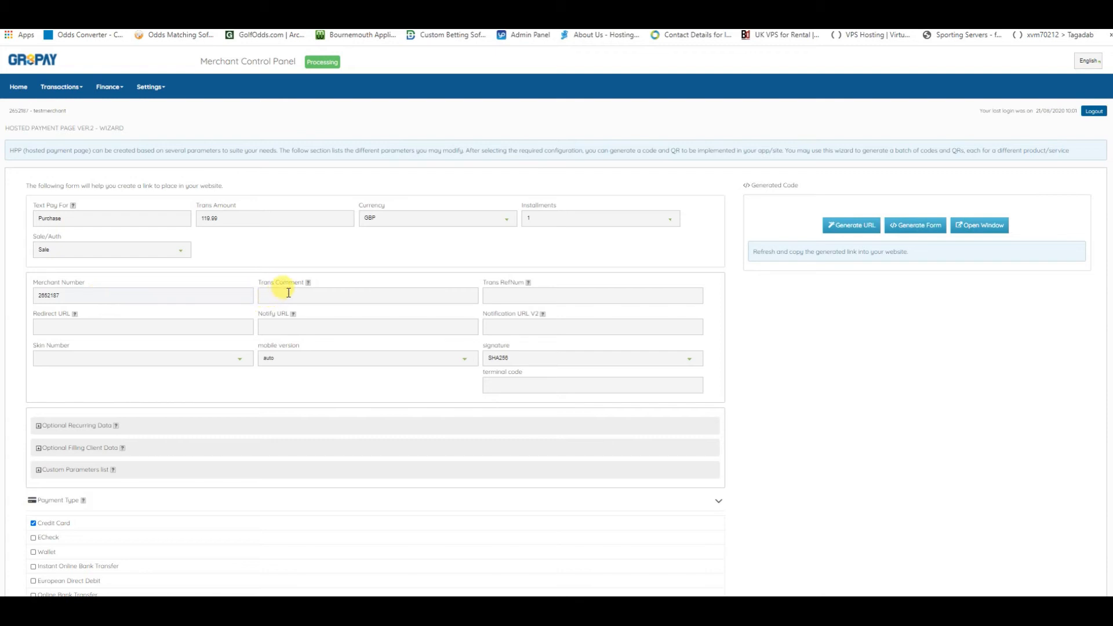
{"action": "type", "text": "invoice number"}
{"action": "left_click", "coordinate": [513, 295]}
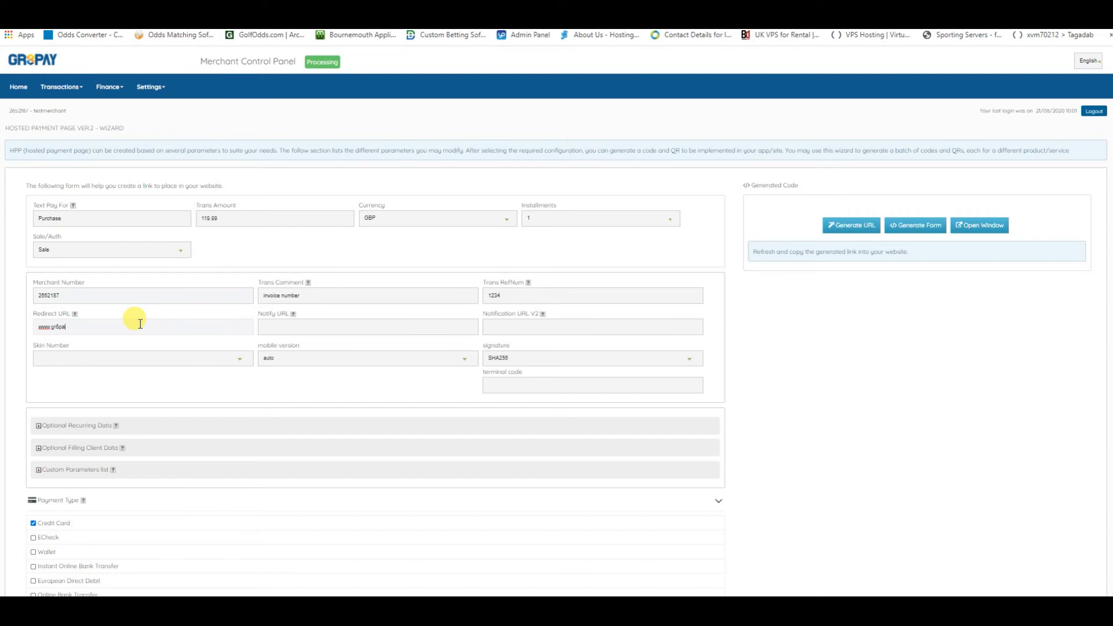
{"action": "left_click", "coordinate": [140, 323]}
{"action": "left_click", "coordinate": [265, 326]}
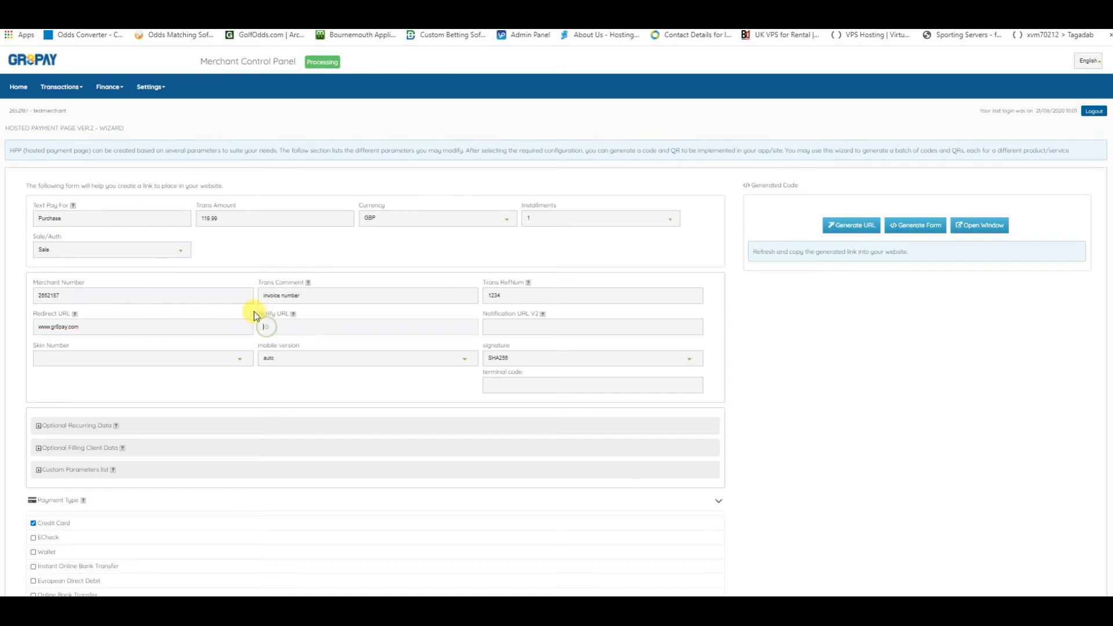
{"action": "left_click", "coordinate": [280, 326]}
Keep the mobile version on auto and choose SHA256 as the signature, with terminal code 001.
{"action": "left_click", "coordinate": [467, 361]}
{"action": "left_click", "coordinate": [468, 362]}
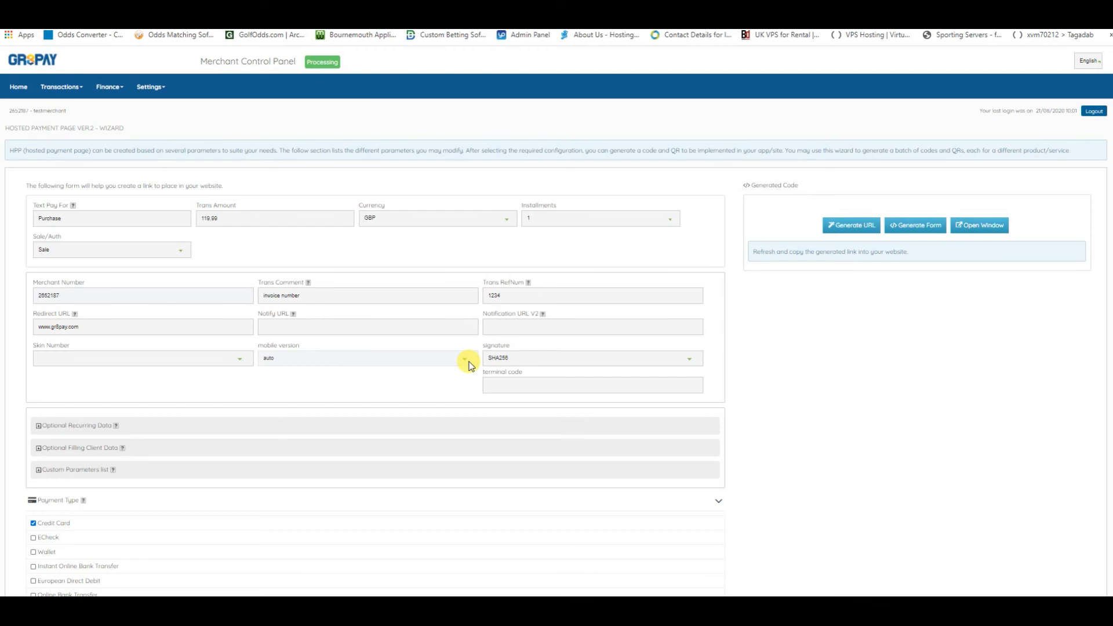
{"action": "left_click", "coordinate": [535, 361]}
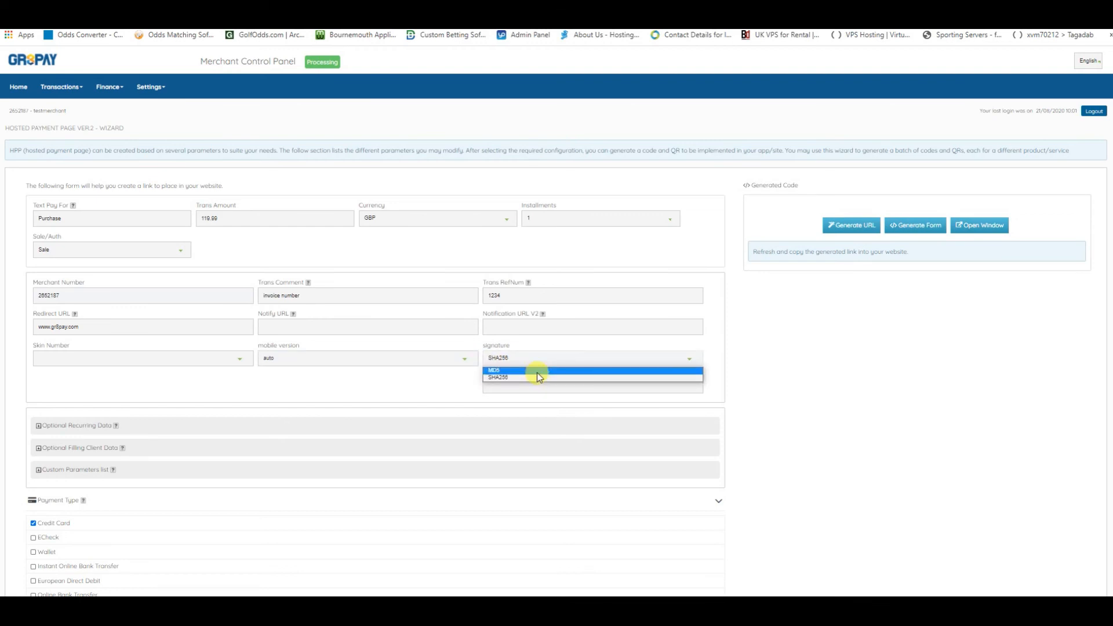
{"action": "left_click", "coordinate": [538, 377]}
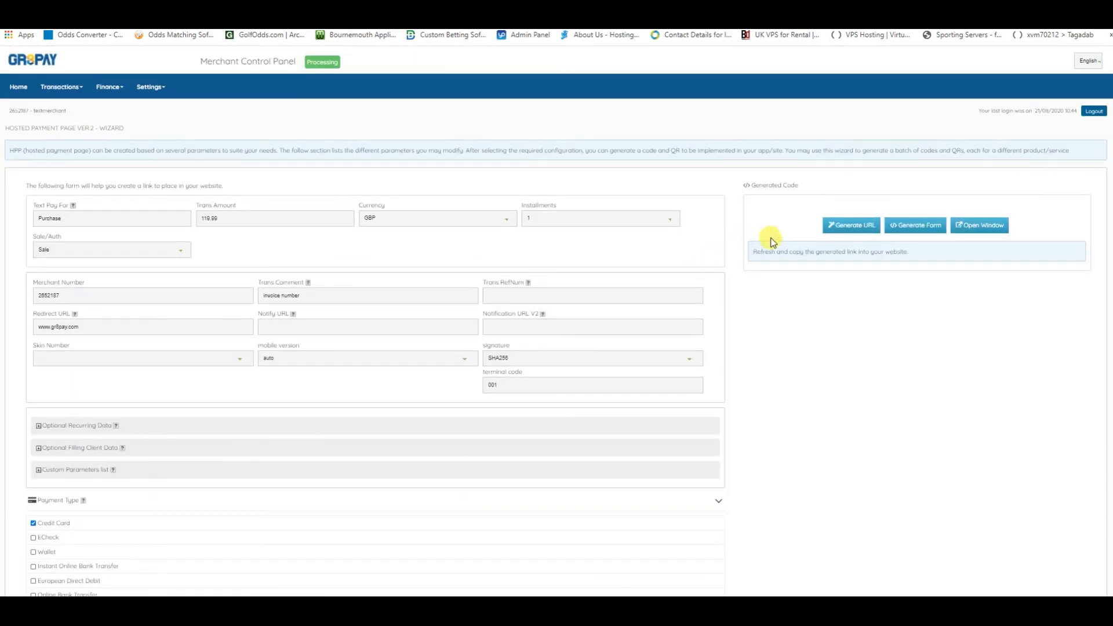
Generate the payment page URL and copy the whole generated link.
{"action": "left_click", "coordinate": [843, 231]}
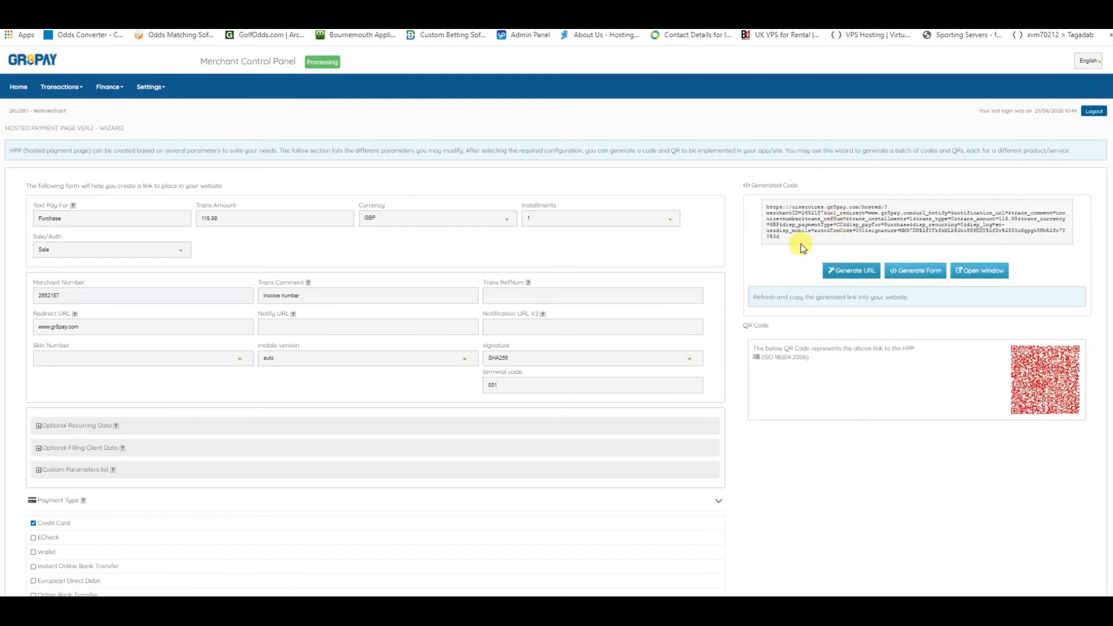
{"action": "left_click_drag", "start_coordinate": [780, 234], "coordinate": [768, 209]}
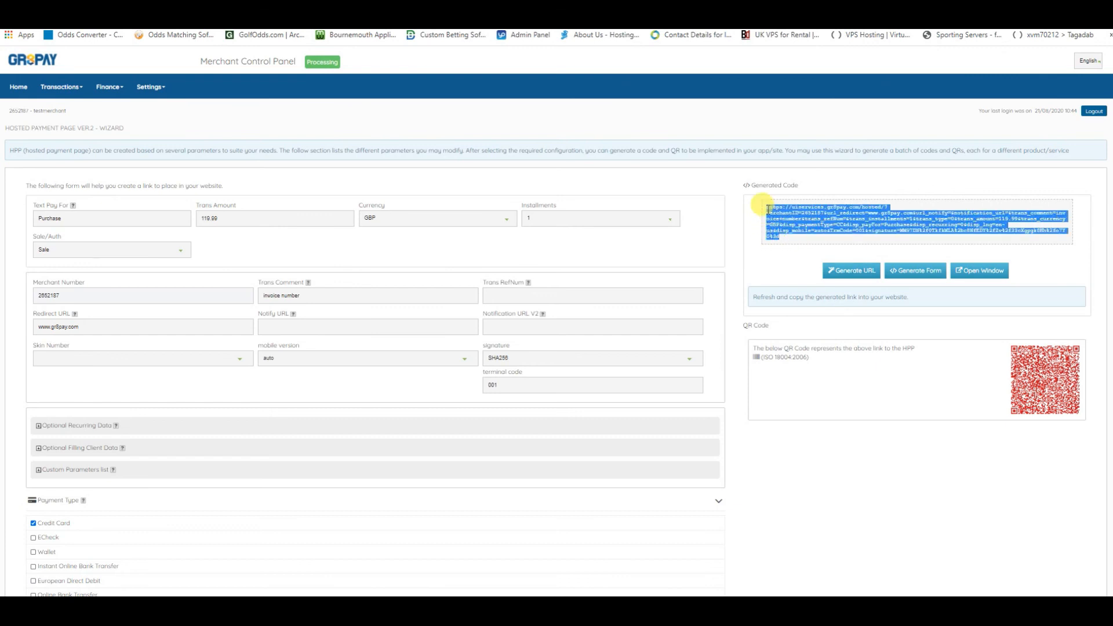
{"action": "right_click", "coordinate": [848, 229]}
{"action": "left_click", "coordinate": [872, 237]}
Return to the invoice email in Outlook and hyperlink the "Make a Payment" image to the copied payment URL.
{"action": "left_click", "coordinate": [530, 553]}
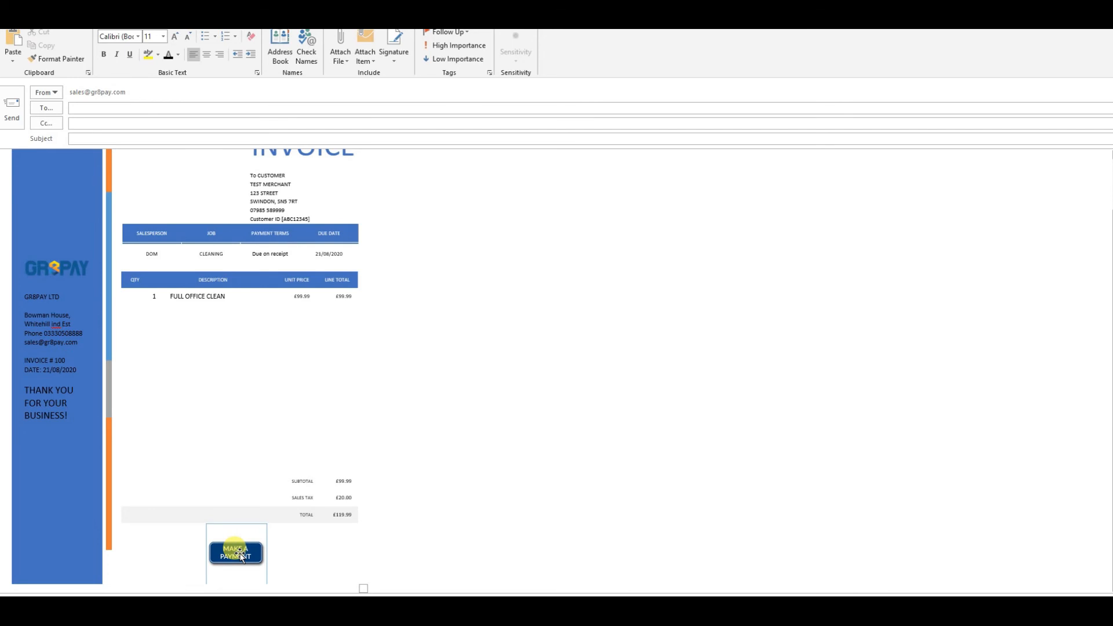
{"action": "right_click", "coordinate": [240, 555]}
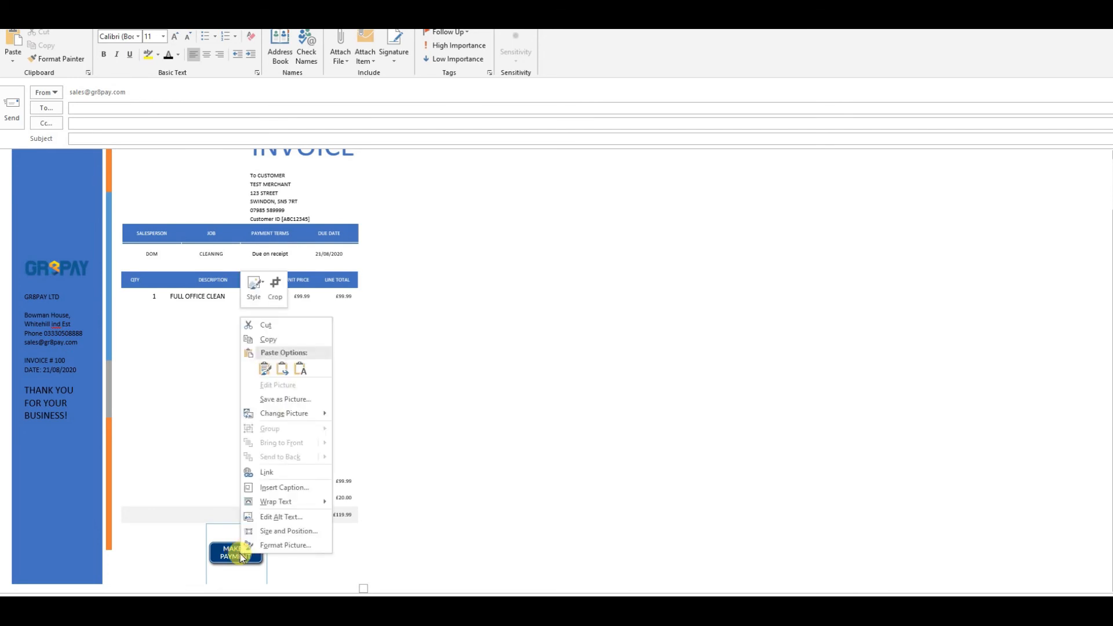
{"action": "left_click", "coordinate": [259, 475]}
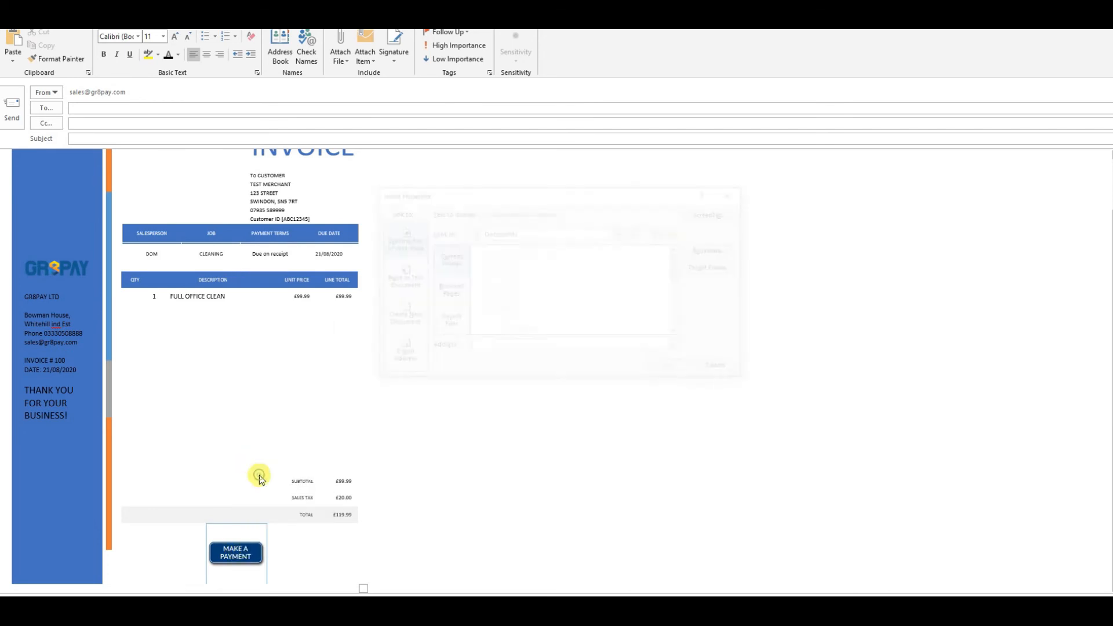
{"action": "left_click", "coordinate": [500, 347]}
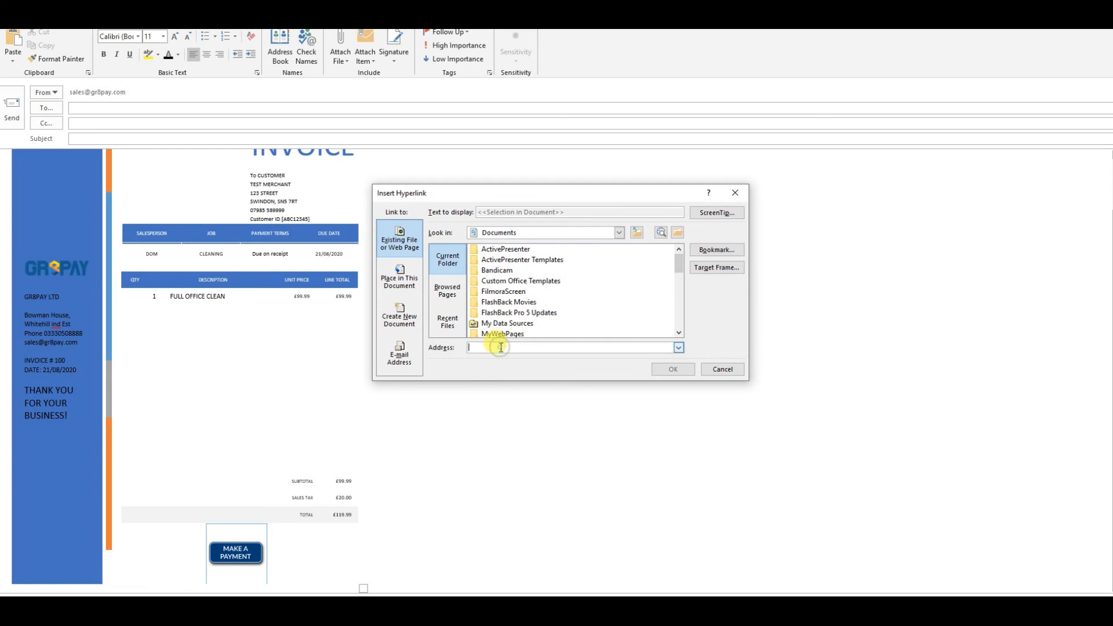
{"action": "key", "text": "ctrl+v"}
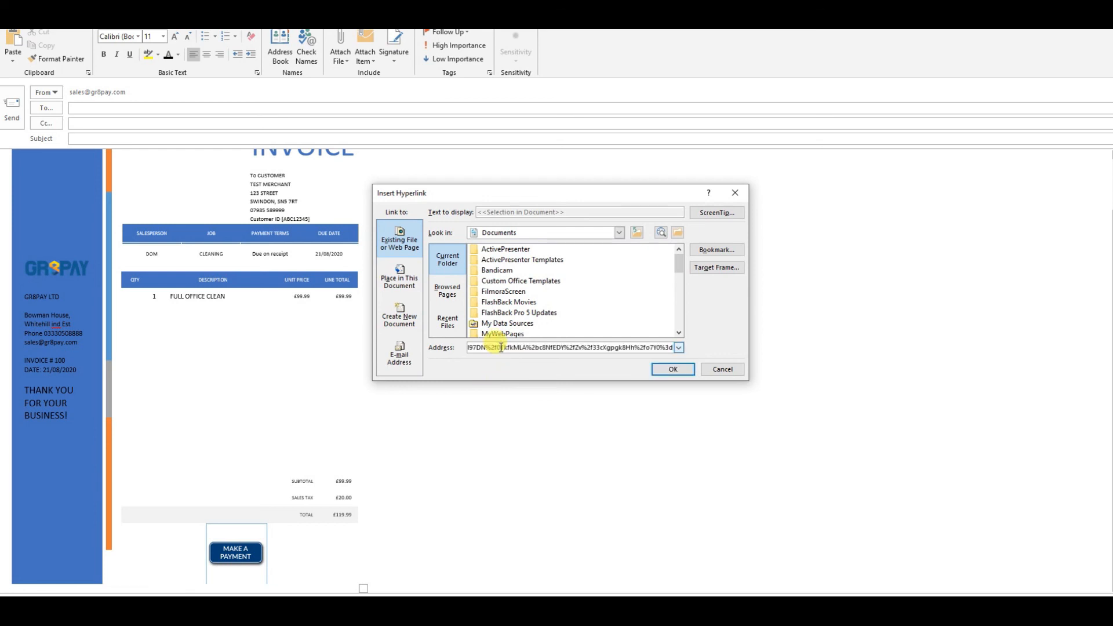
{"action": "left_click", "coordinate": [661, 371]}
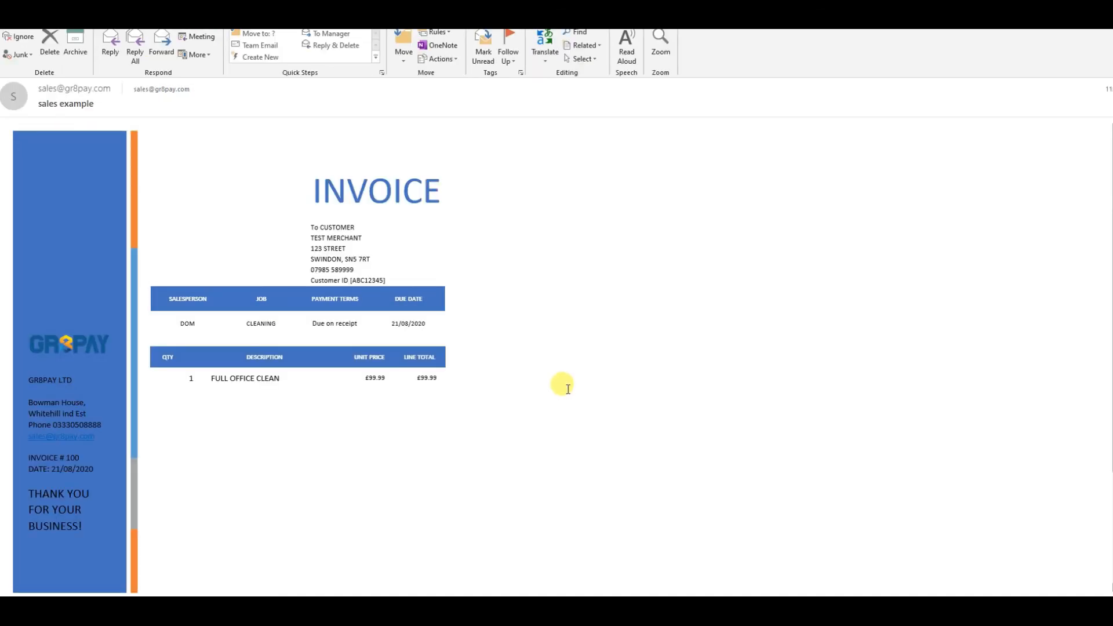
Locate the "Make a Payment" button in the received "sales example" invoice email.
{"action": "scroll", "coordinate": [568, 388], "scroll_direction": "down", "scroll_amount": 1}
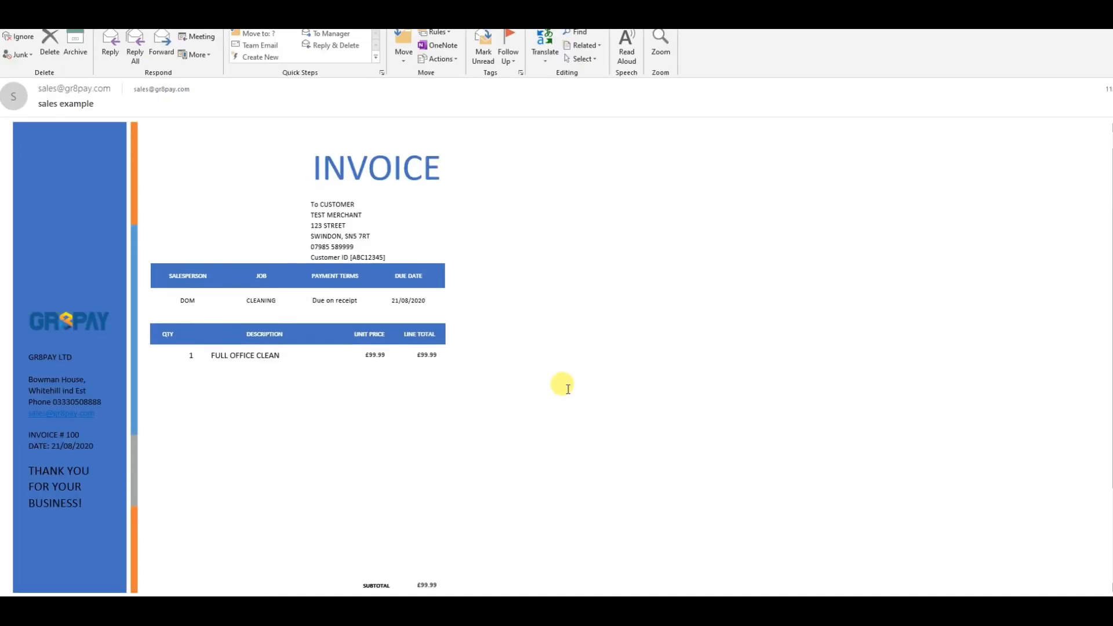
{"action": "scroll", "coordinate": [568, 388], "scroll_direction": "down", "scroll_amount": 3}
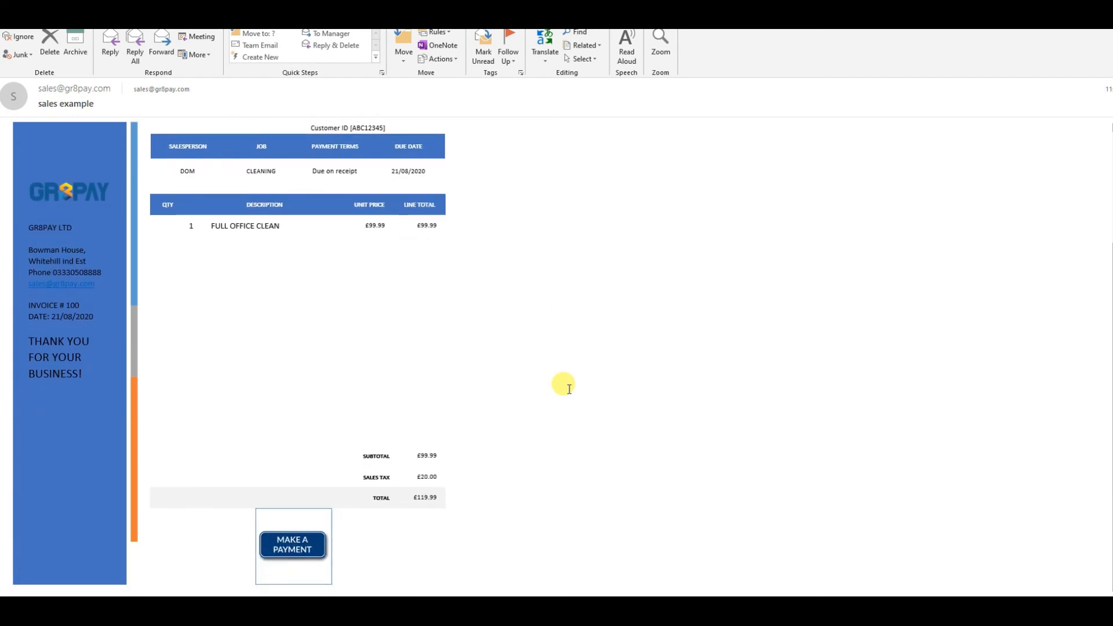